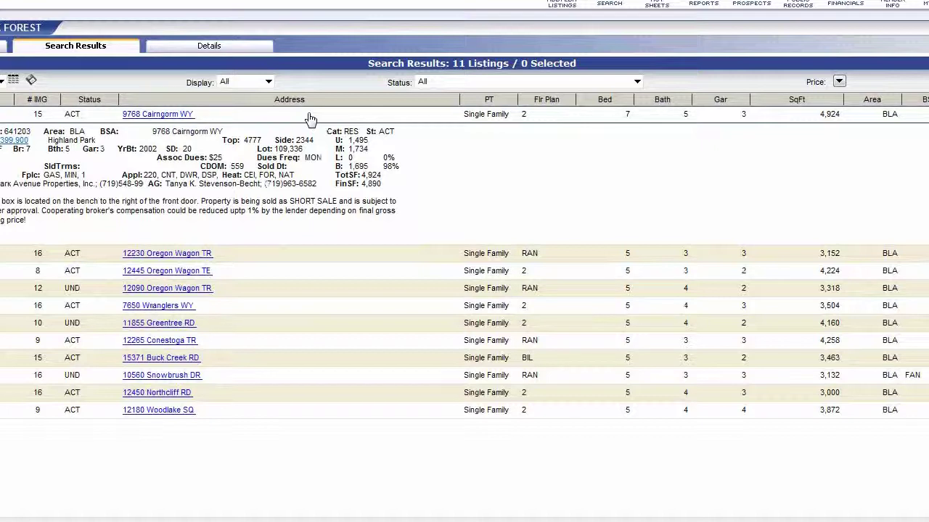
pyautogui.click(311, 118)
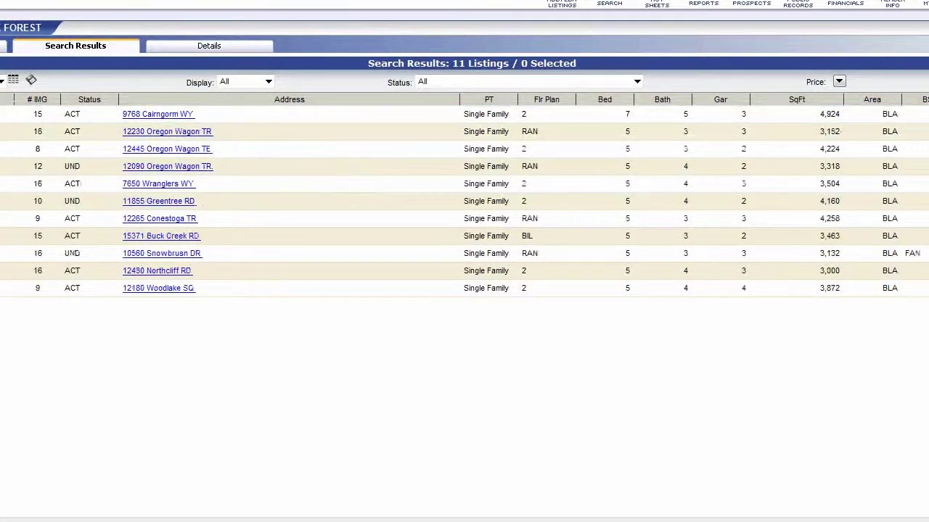
pyautogui.moveTo(21, 130)
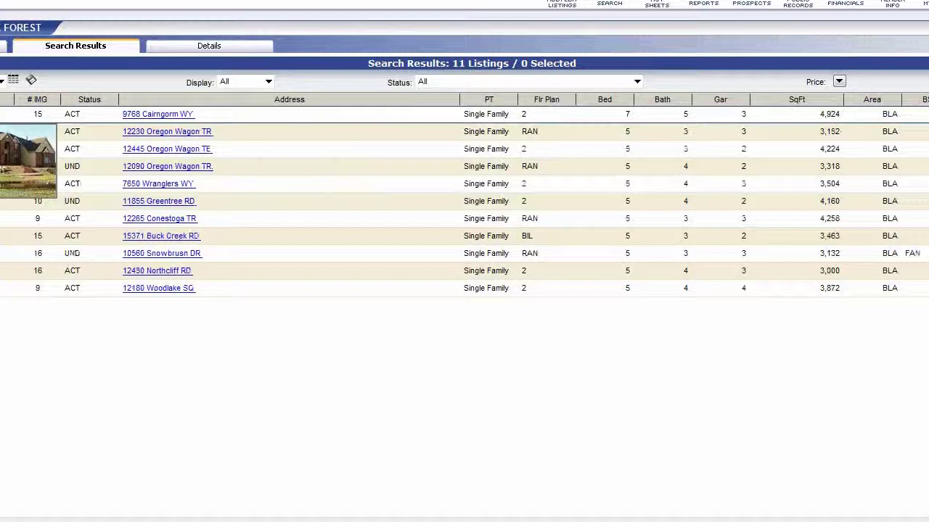
pyautogui.moveTo(22, 149)
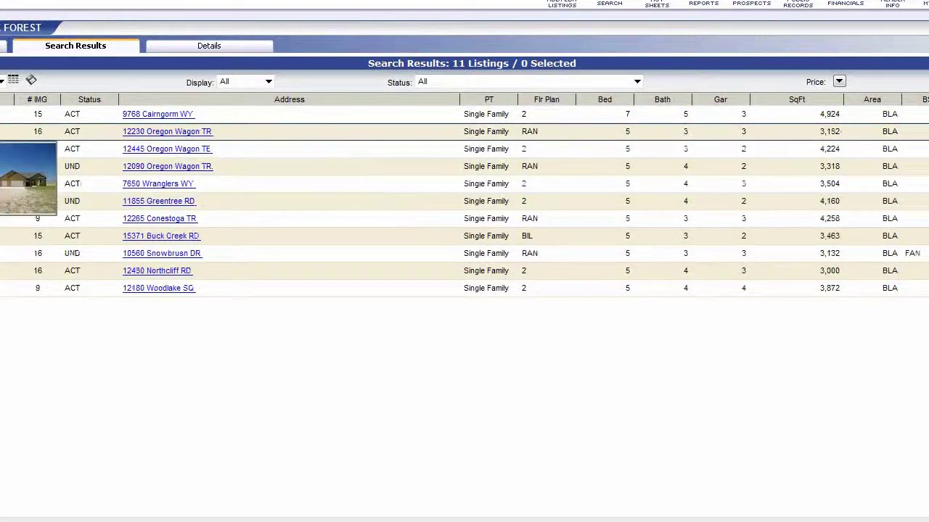
pyautogui.moveTo(22, 167)
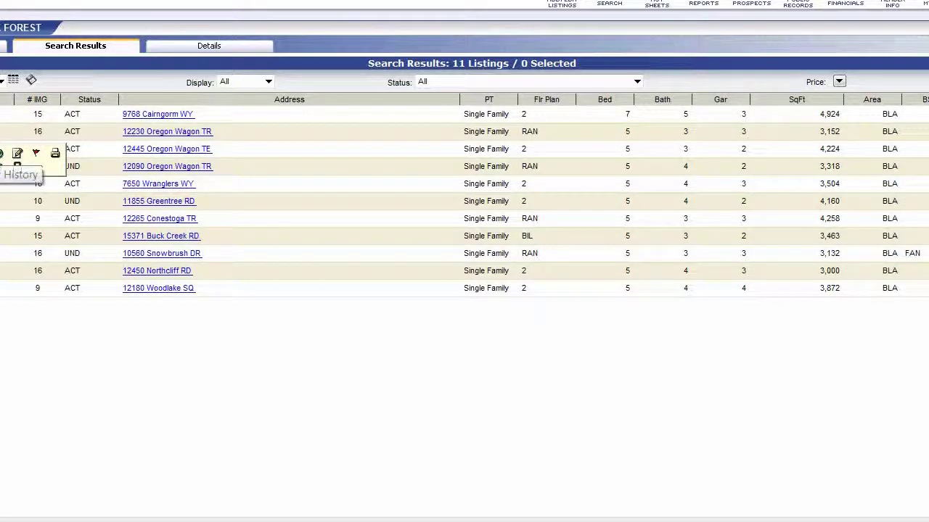
pyautogui.click(17, 168)
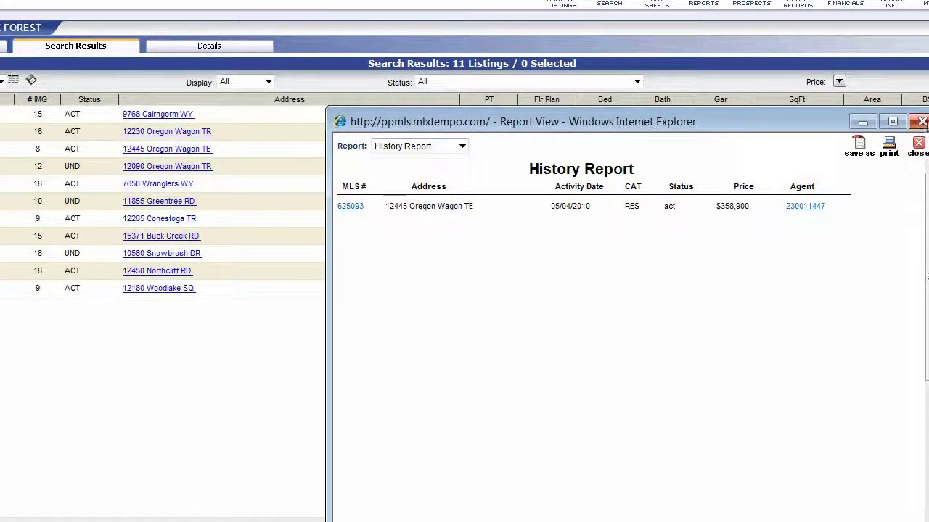
pyautogui.click(922, 122)
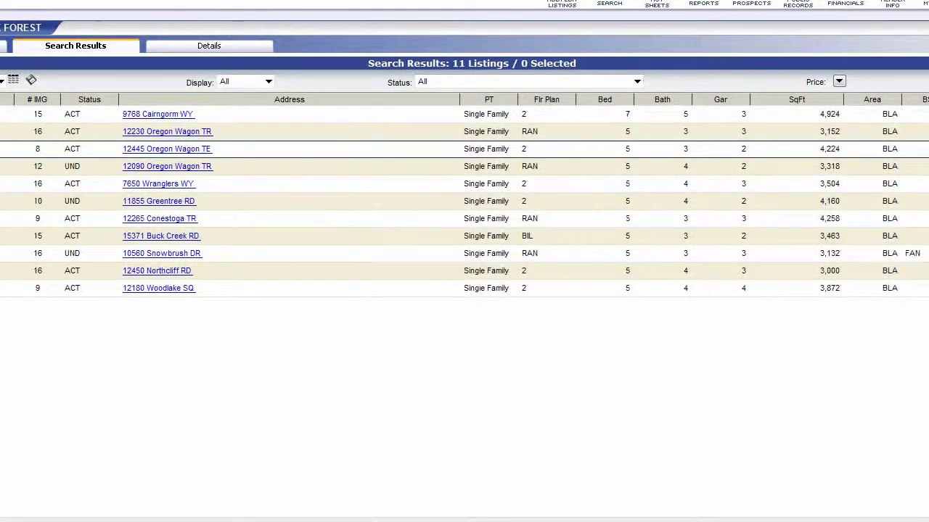
pyautogui.moveTo(11, 183)
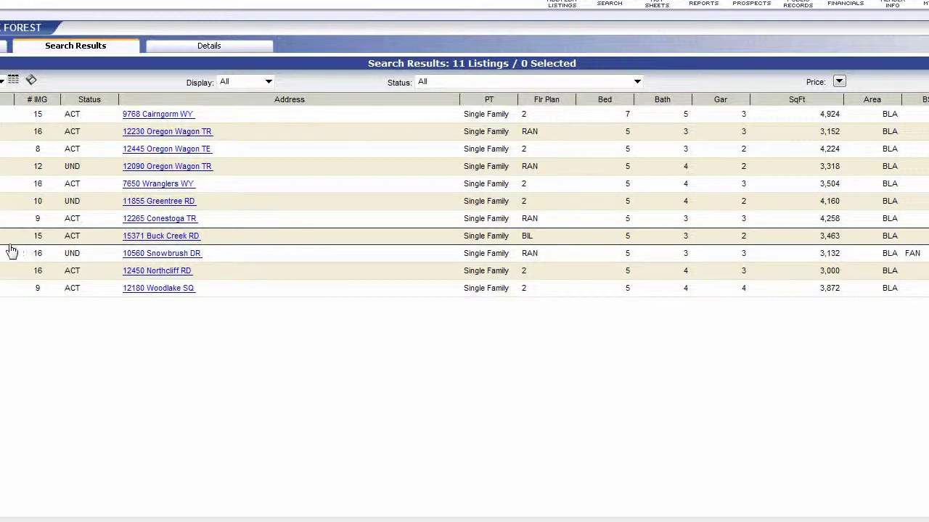
pyautogui.moveTo(10, 247)
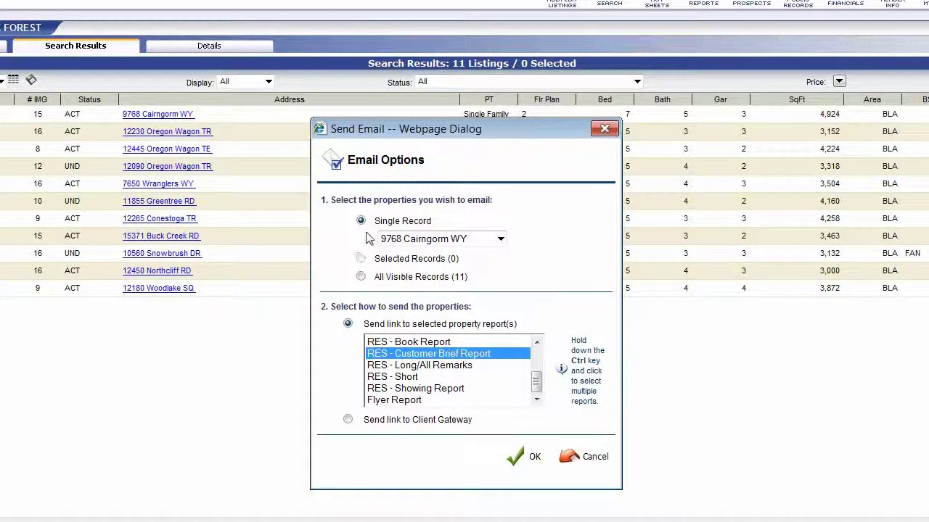
pyautogui.click(502, 241)
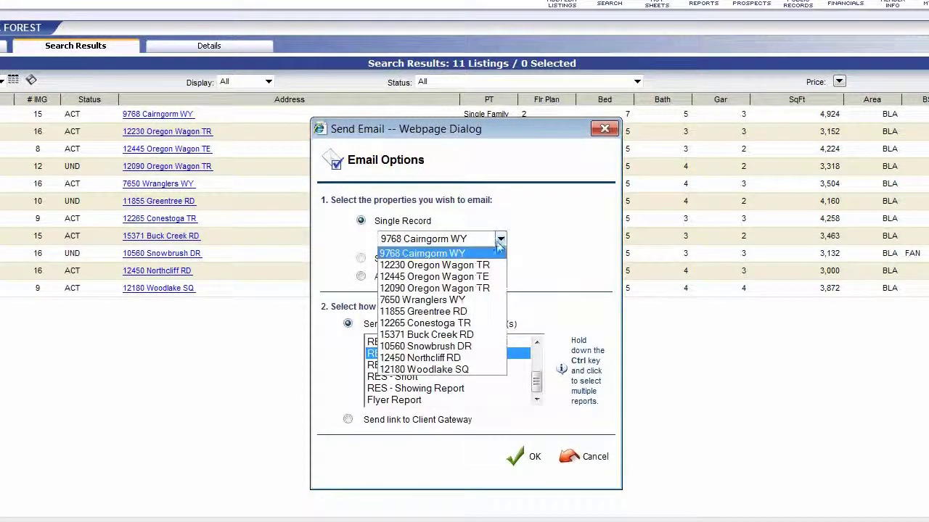
pyautogui.click(472, 289)
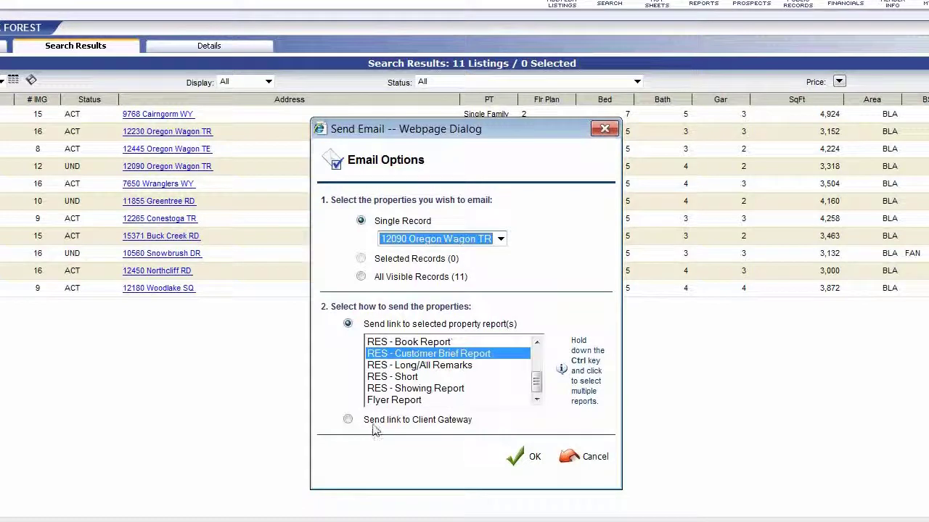
pyautogui.click(518, 460)
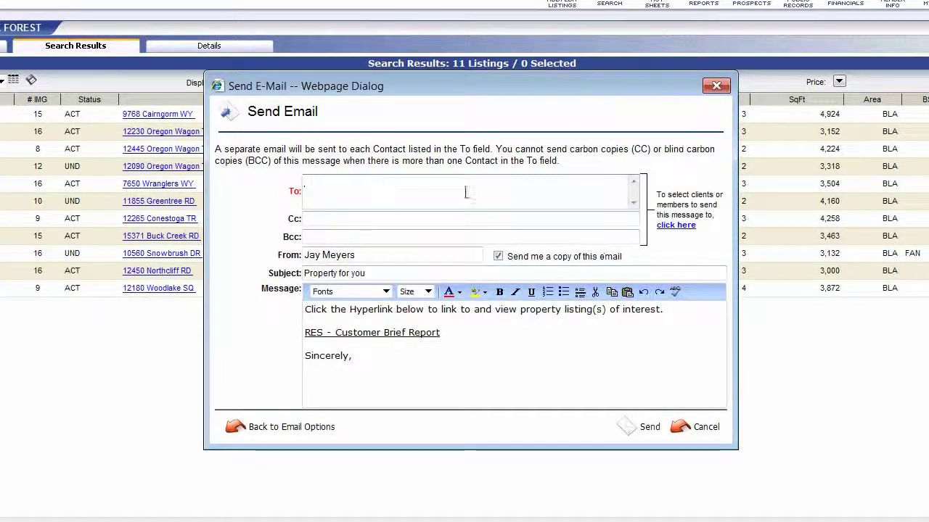
# Add a client as the To recipient, edit the subject, then cancel the email
pyautogui.click(675, 229)
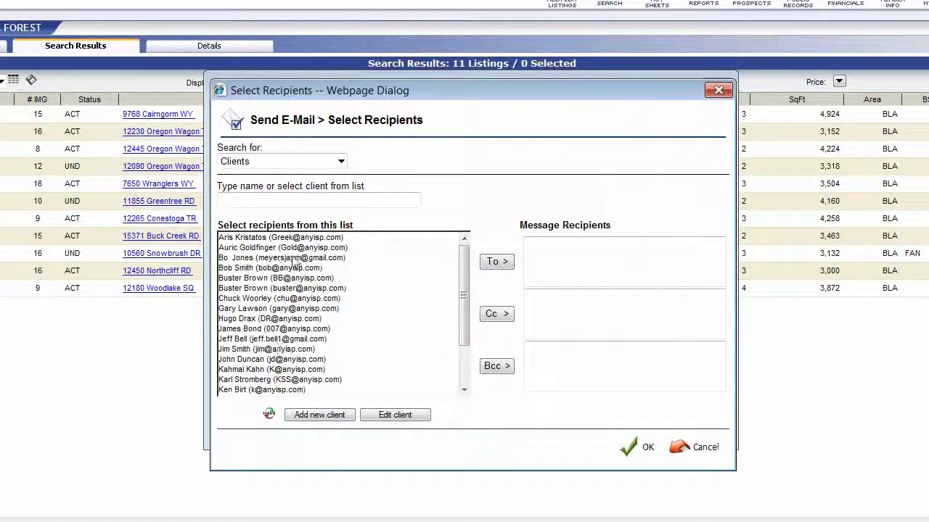
pyautogui.click(294, 248)
pyautogui.click(496, 262)
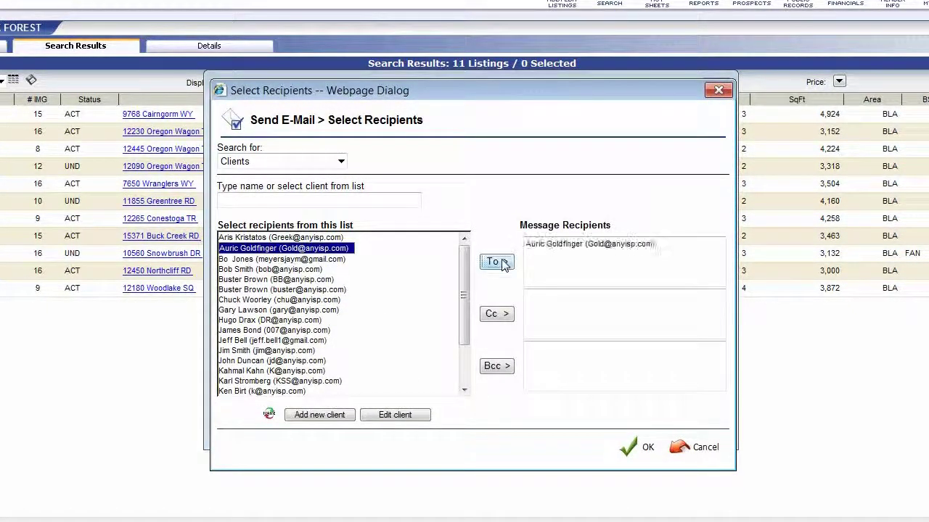
pyautogui.click(635, 449)
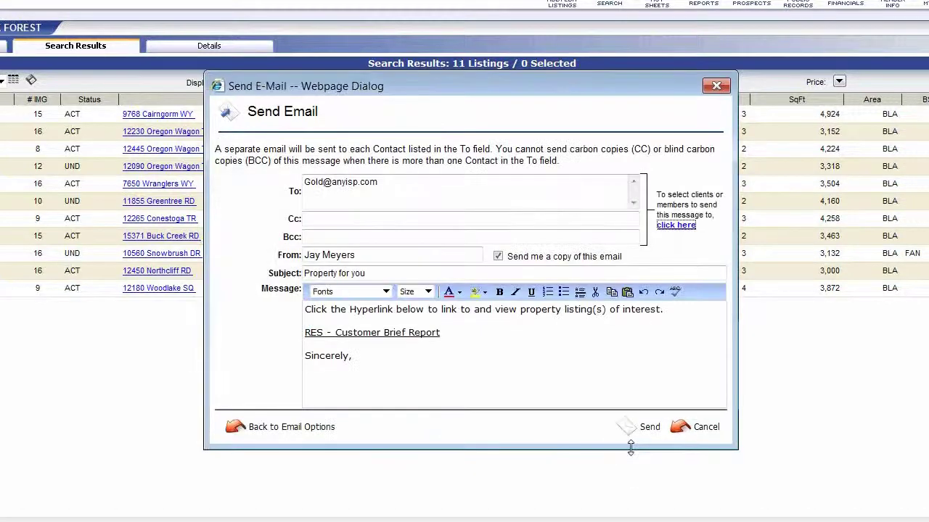
pyautogui.click(379, 272)
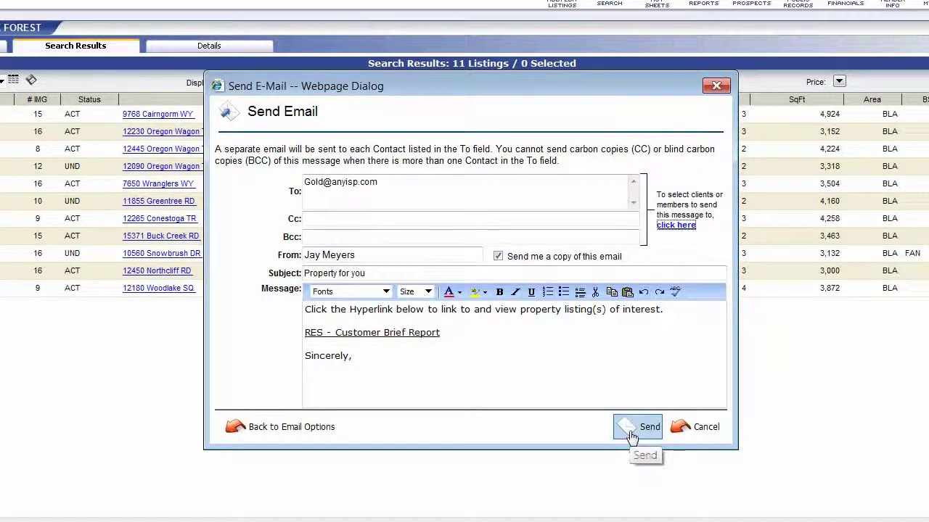
pyautogui.click(691, 430)
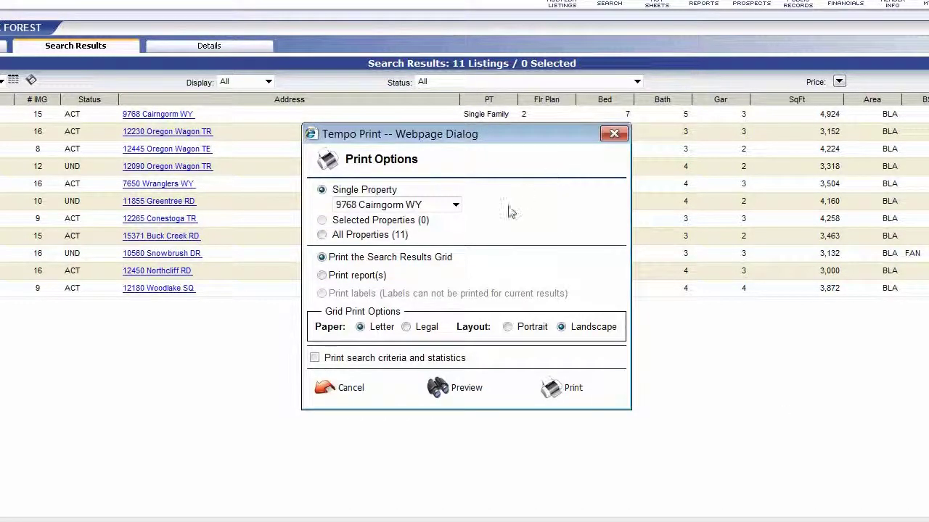
# Set Print Options to All Properties (11) and preview the results-grid printout before closing it
pyautogui.click(456, 207)
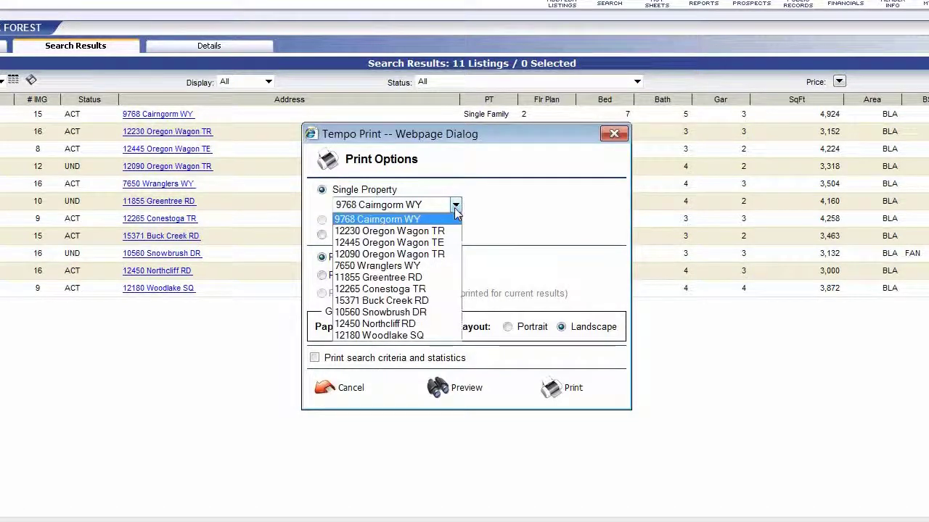
pyautogui.click(456, 207)
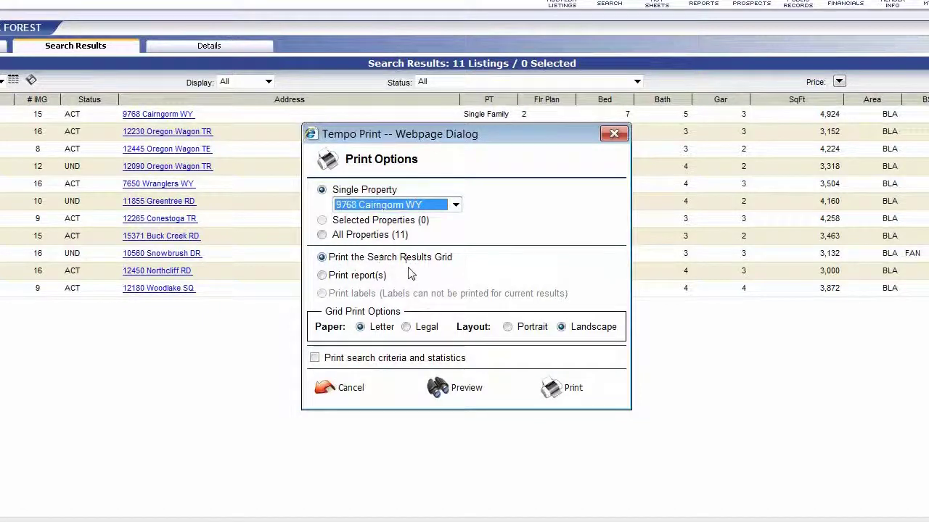
pyautogui.click(322, 236)
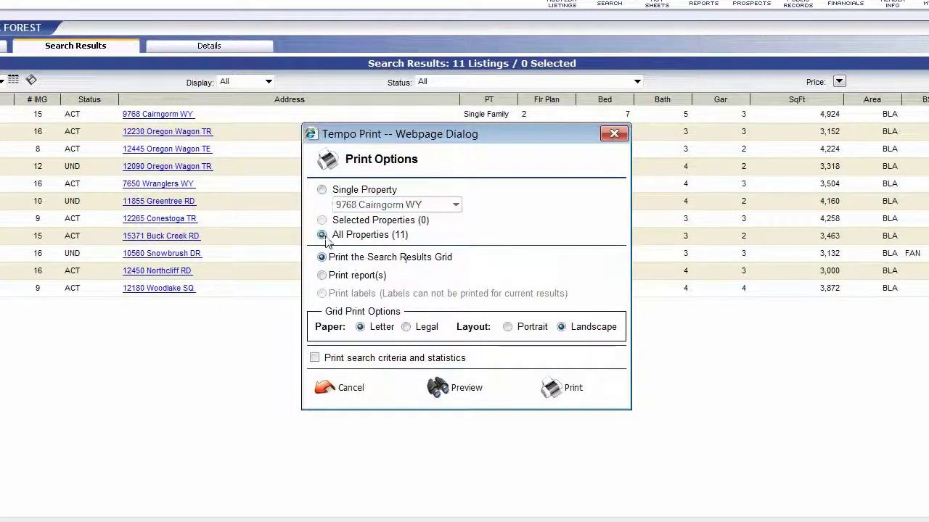
pyautogui.click(443, 396)
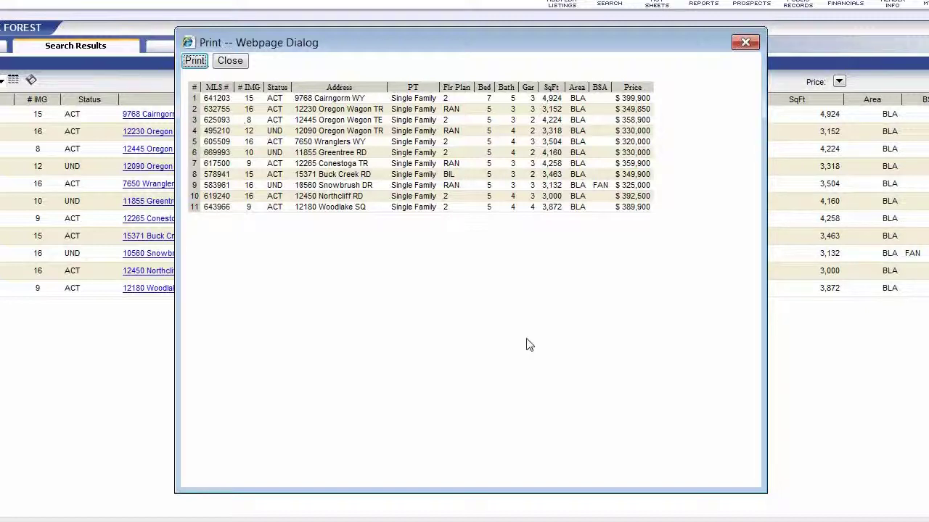
pyautogui.click(240, 63)
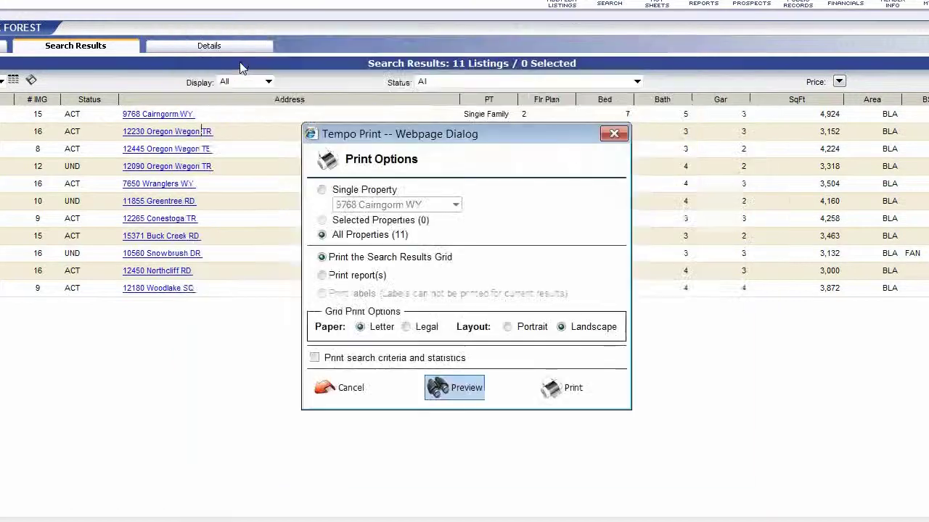
# Try detailed reports with Customer Brief Report, property history and search statistics, then close Print Options
pyautogui.click(321, 277)
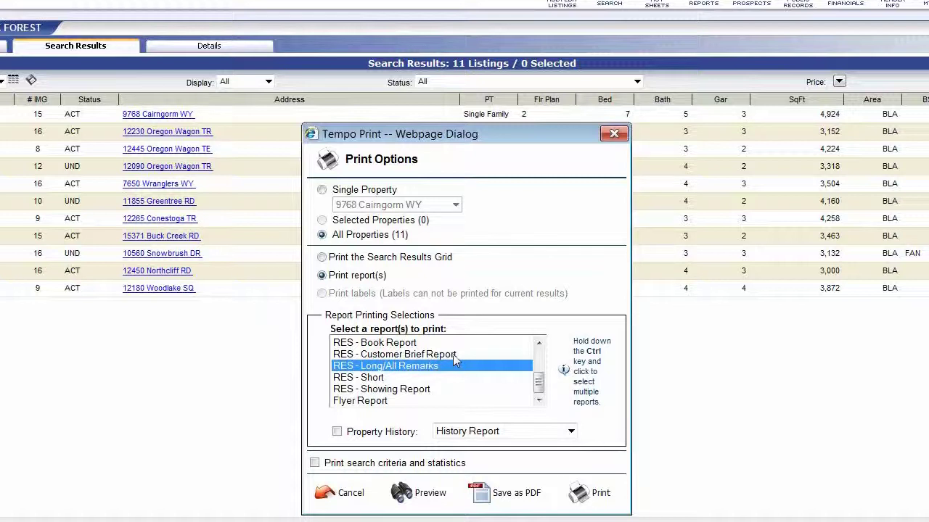
pyautogui.keyDown('ctrl'); pyautogui.click(453, 354); pyautogui.keyUp('ctrl')
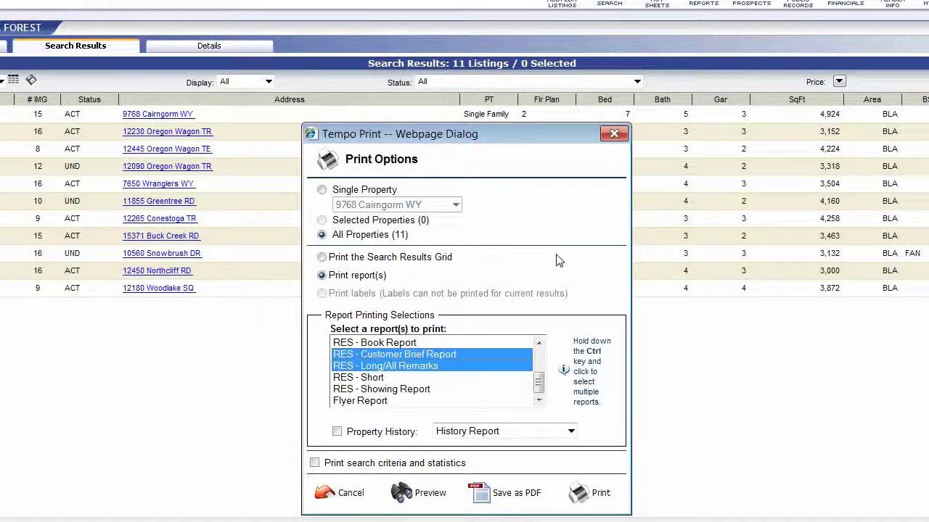
pyautogui.click(338, 432)
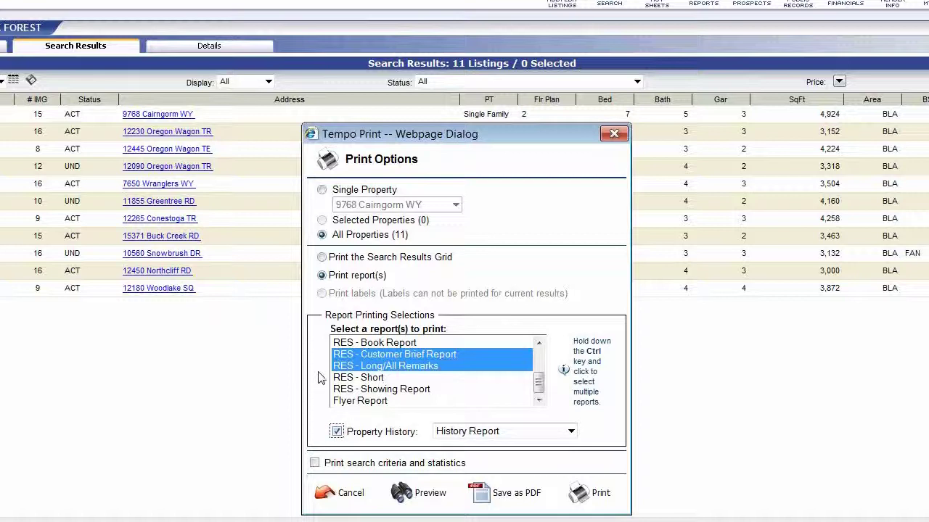
pyautogui.click(315, 464)
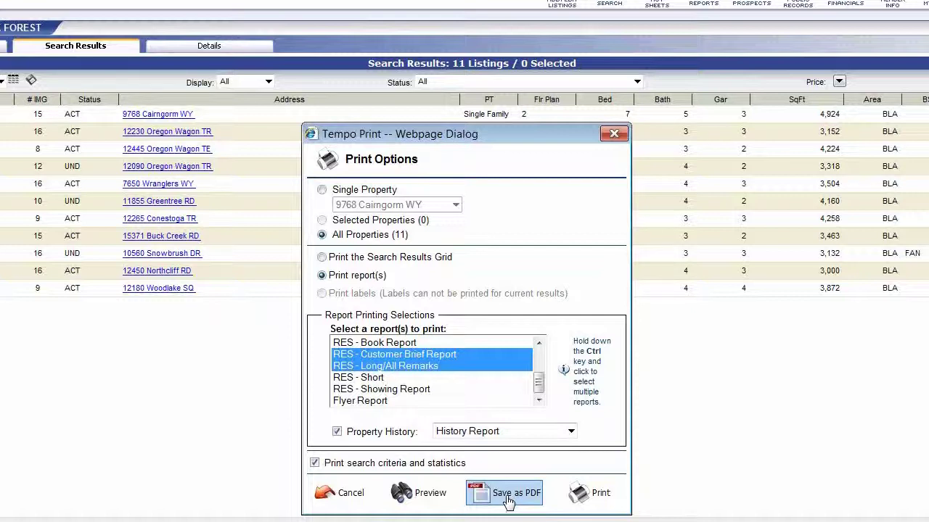
pyautogui.click(614, 133)
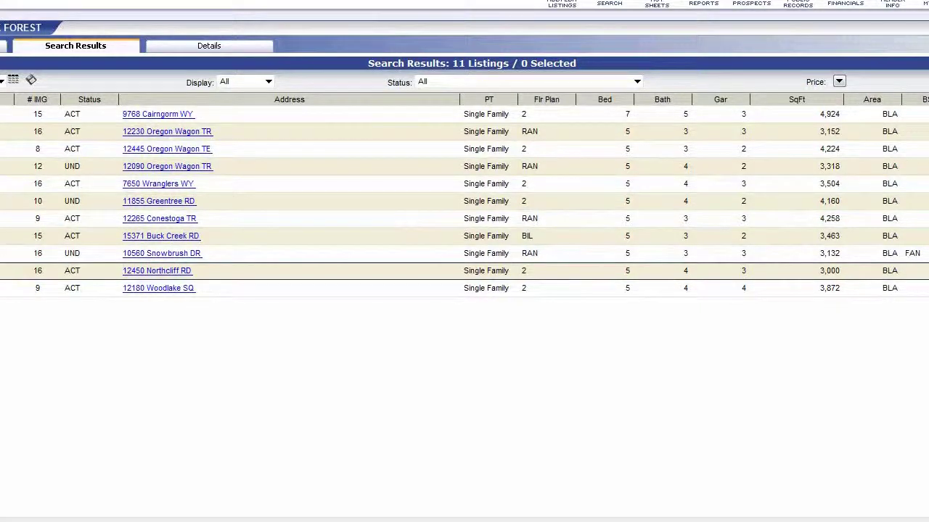
# Dismiss the invalid-session notice, log back in with the account password, and start a Residential search
pyautogui.click(224, 47)
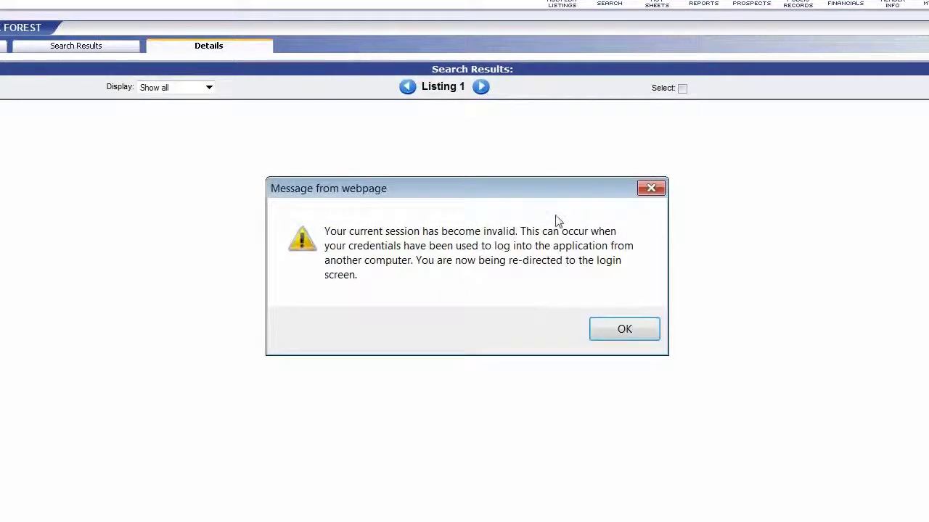
pyautogui.click(627, 331)
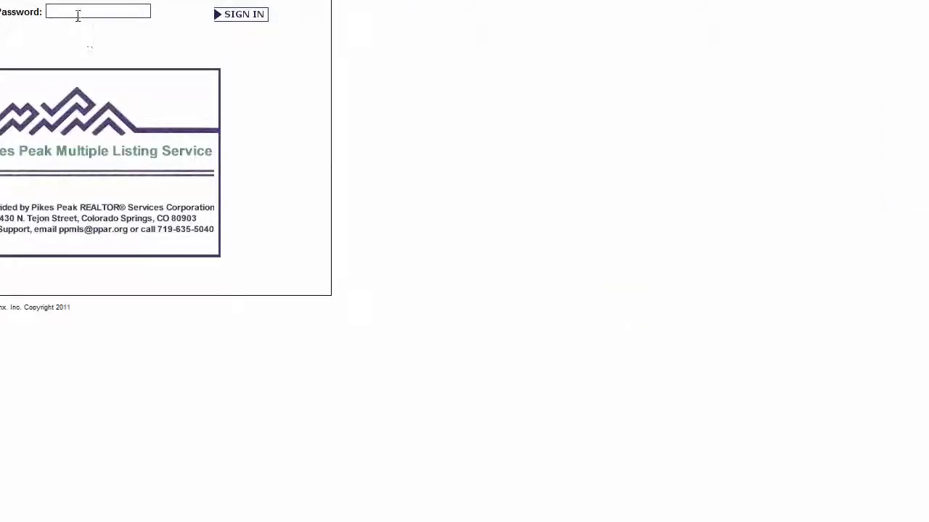
pyautogui.click(78, 11)
pyautogui.write('••••••••')
pyautogui.press('Return')
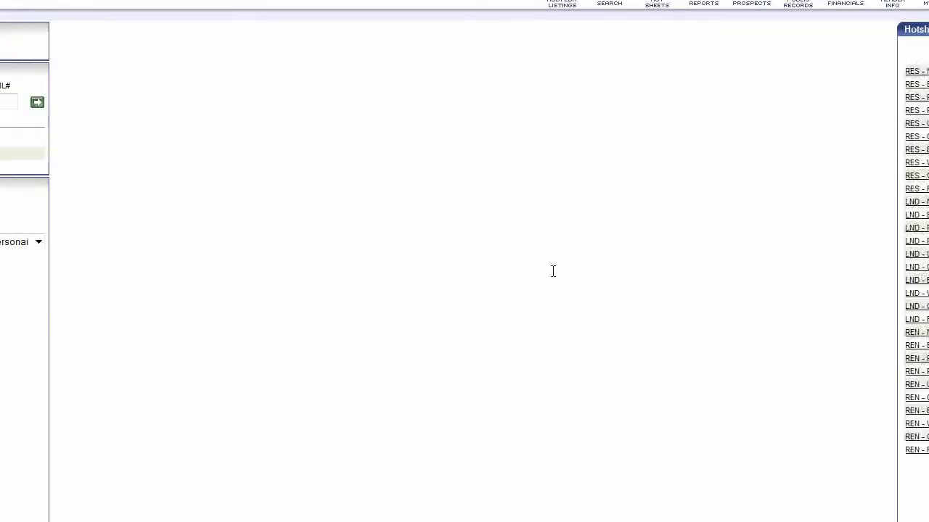
pyautogui.click(611, 5)
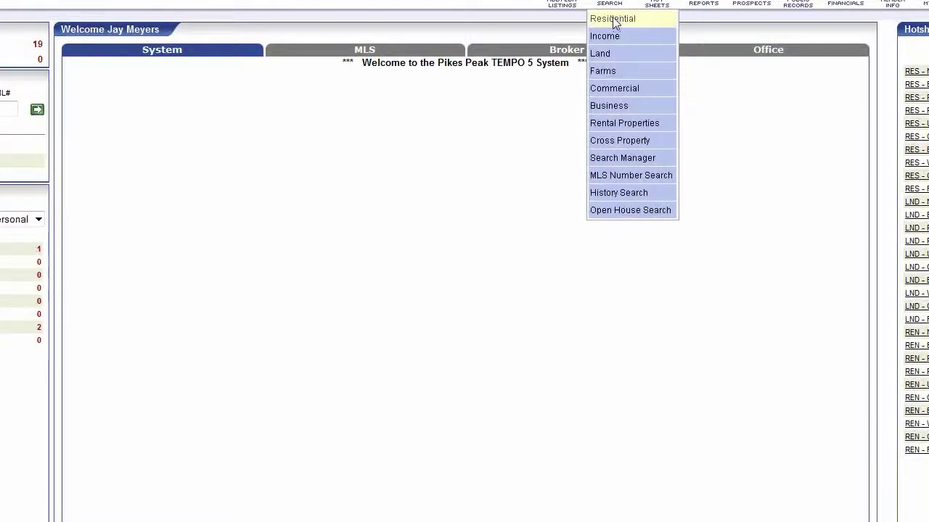
pyautogui.click(613, 21)
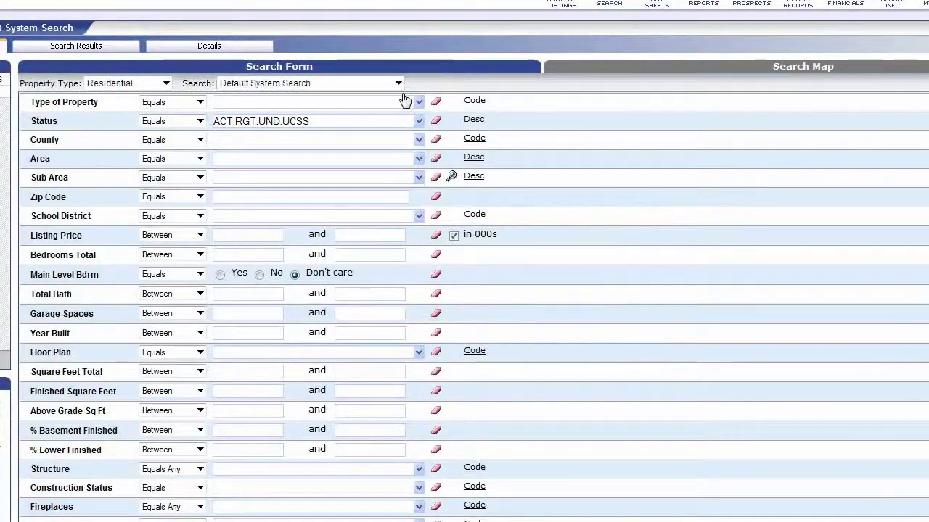
# Load My Last RES Search: area BLA, price 300–400 thousand, at least 5 bedrooms
pyautogui.click(400, 85)
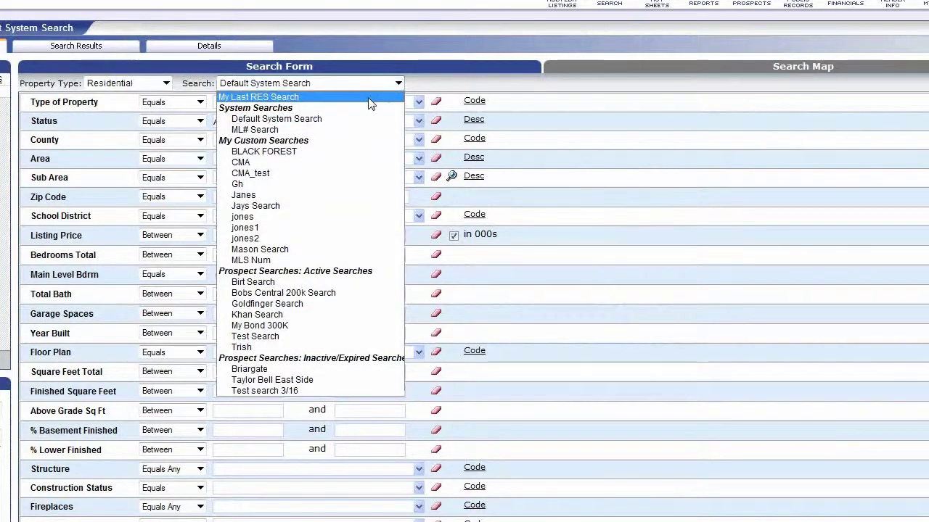
pyautogui.click(371, 96)
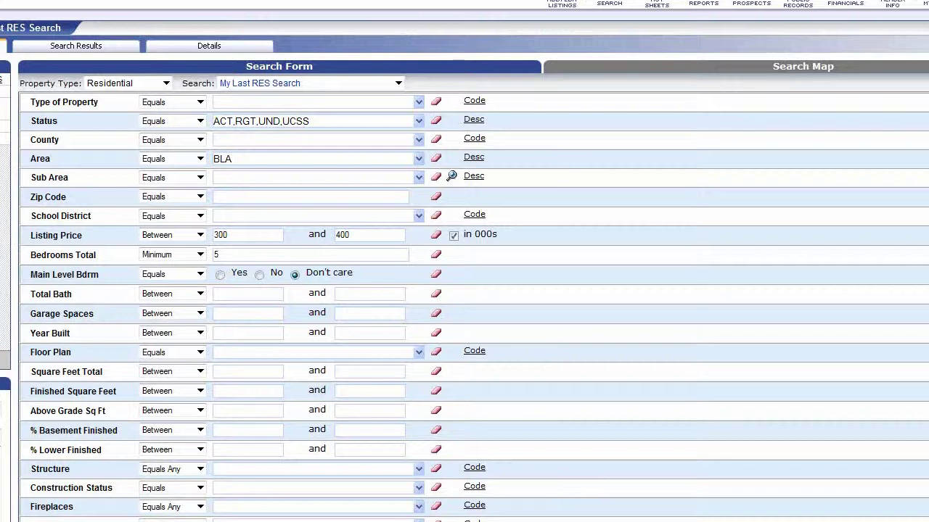
# Show the Details view for listing 1 of 11 and scroll through its Long/All Remarks report
pyautogui.click(207, 47)
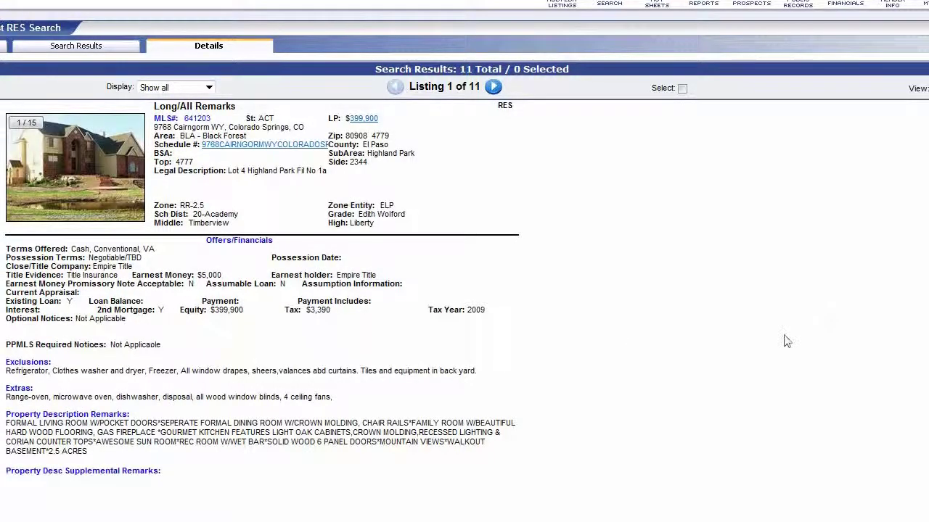
pyautogui.scroll(-5, 464, 305)
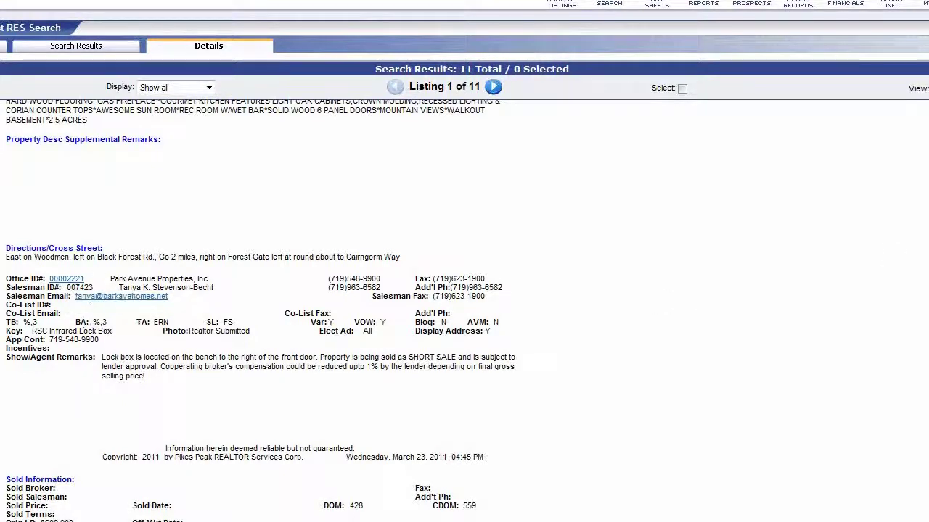
pyautogui.scroll(5, 297, 202)
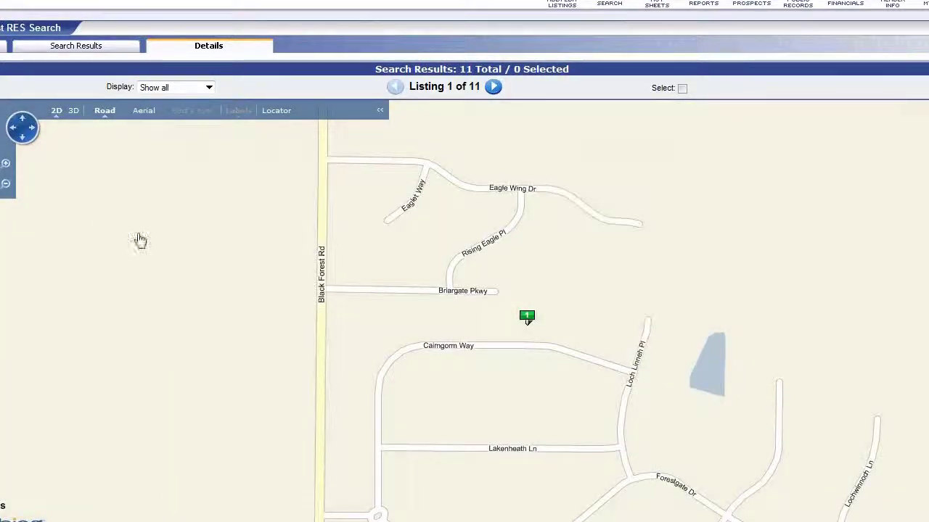
pyautogui.click(144, 113)
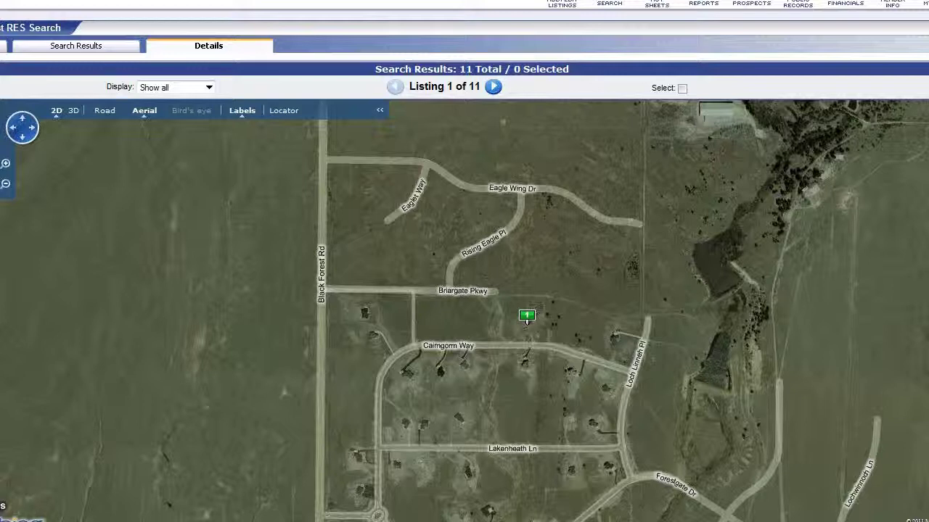
pyautogui.click(1, 311)
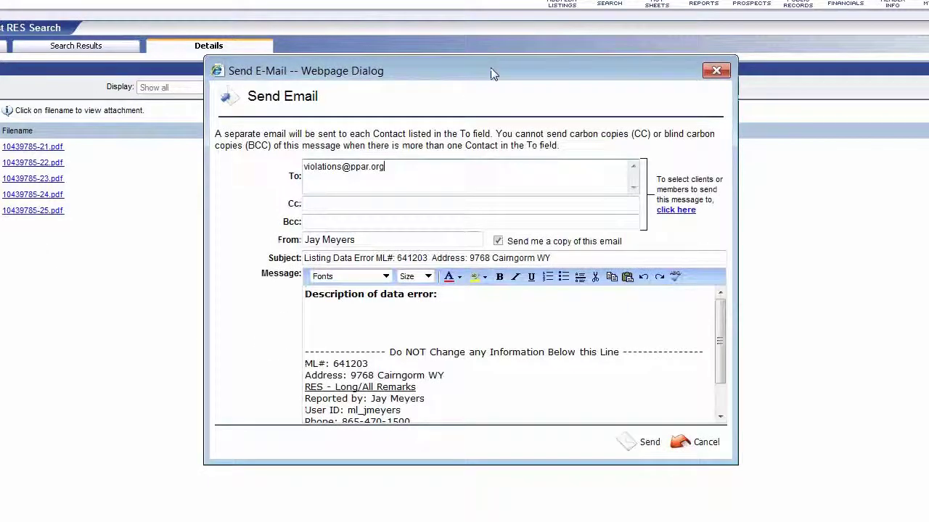
pyautogui.click(335, 319)
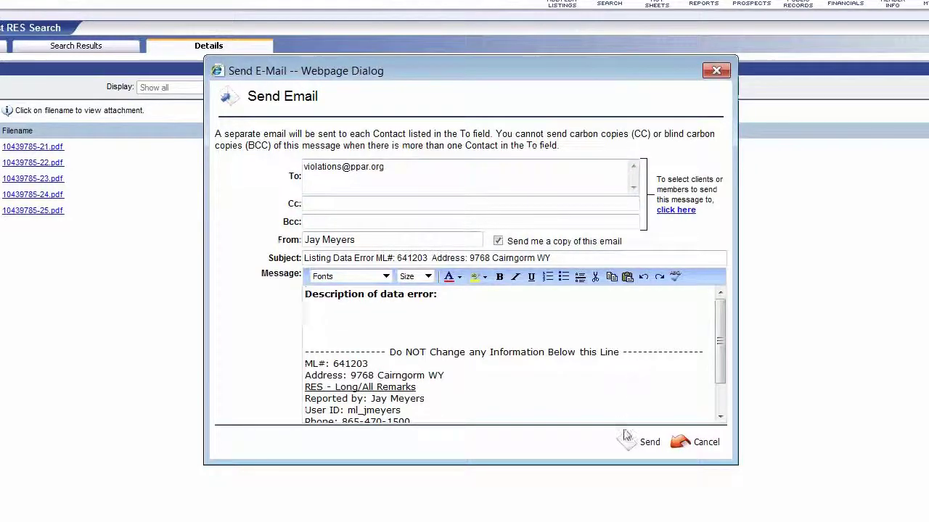
pyautogui.click(715, 72)
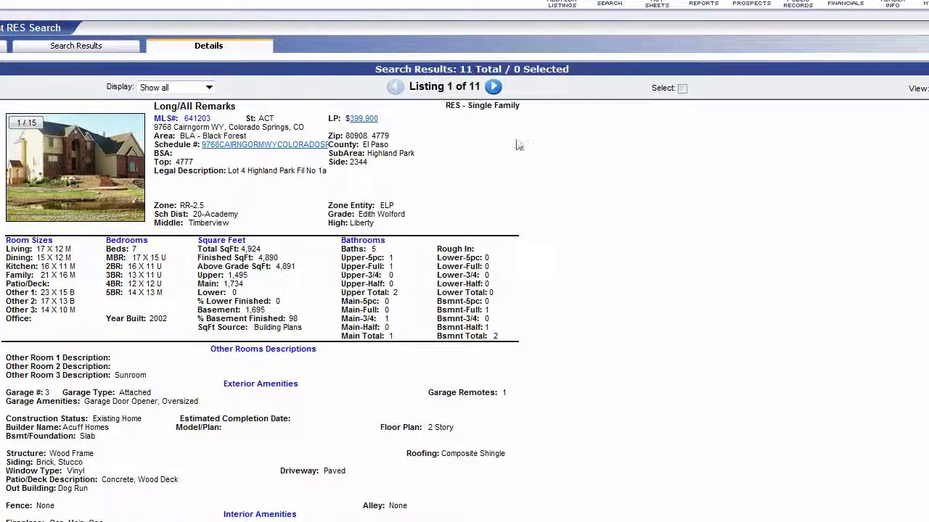
pyautogui.click(493, 88)
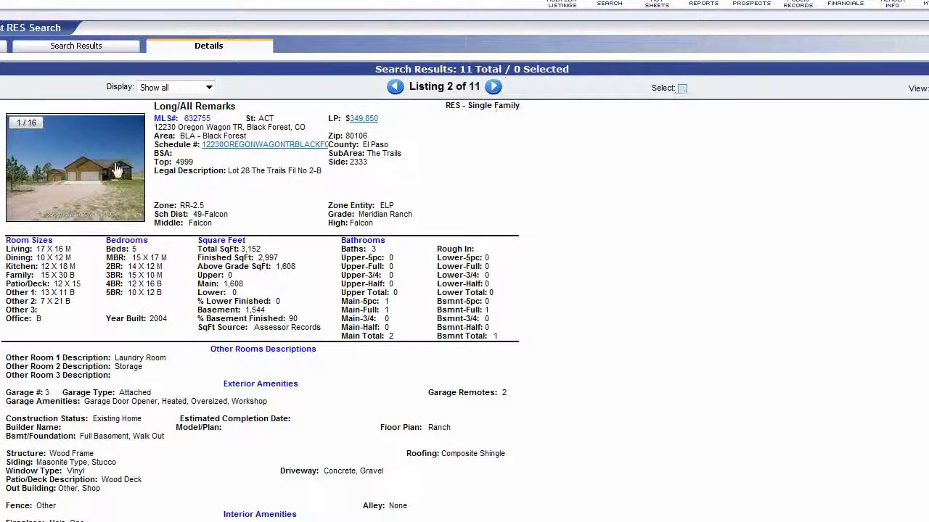
pyautogui.click(93, 171)
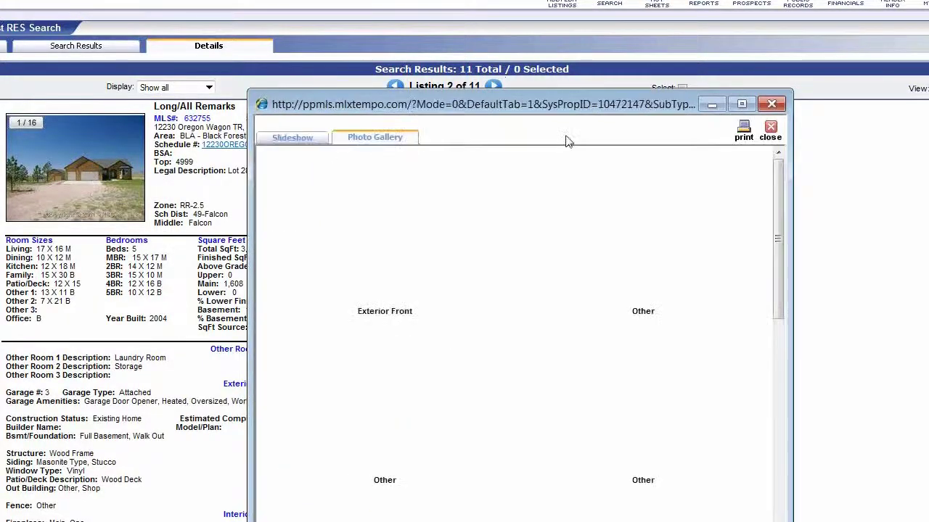
pyautogui.doubleClick(594, 109)
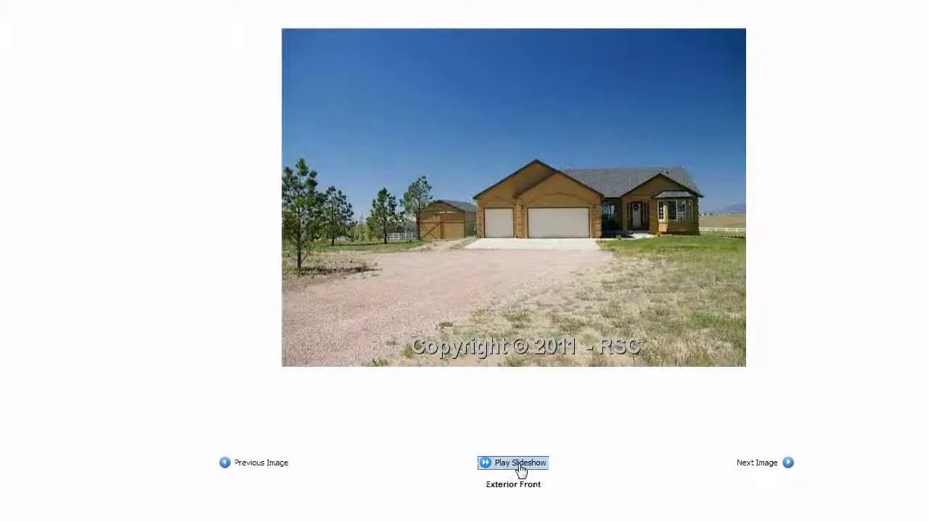
pyautogui.click(520, 464)
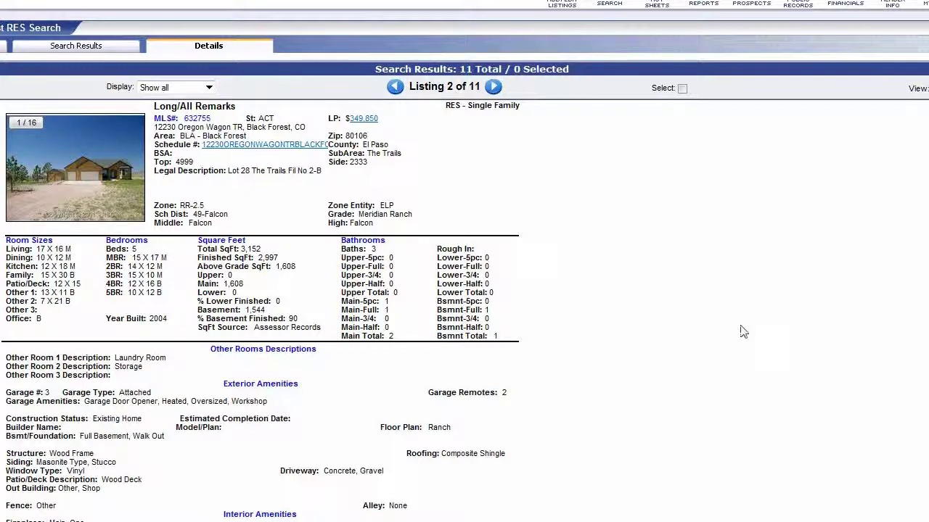
# From the search results, run a Tempo 4 search for list prices 300000 to 325000
pyautogui.click(80, 46)
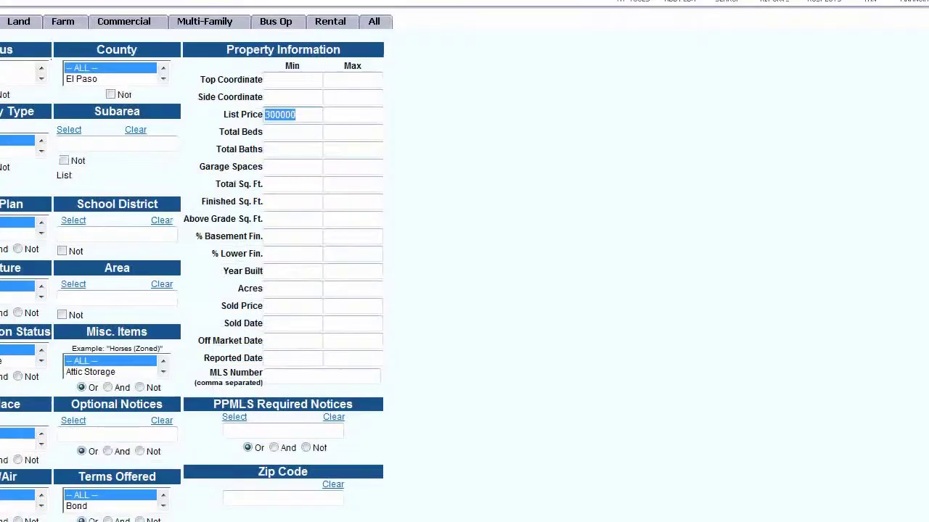
pyautogui.click(343, 116)
pyautogui.write('3')
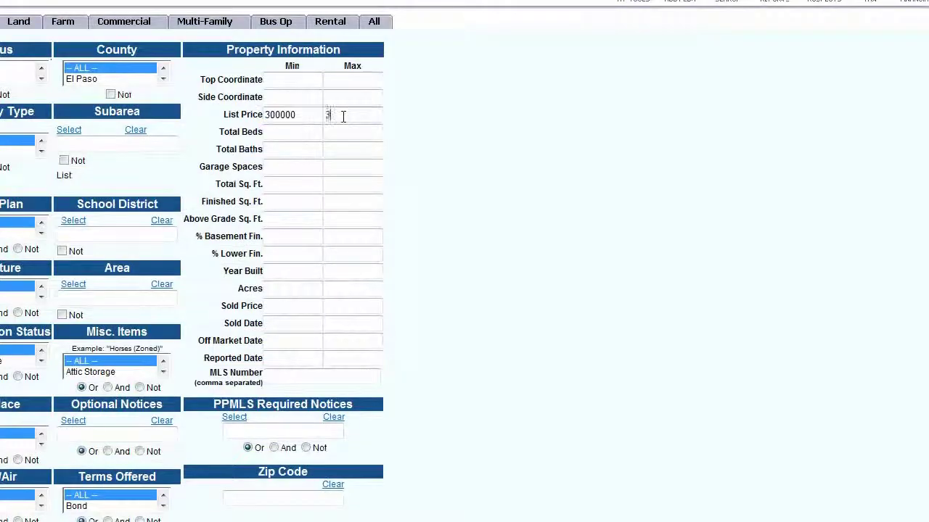
pyautogui.write('25000')
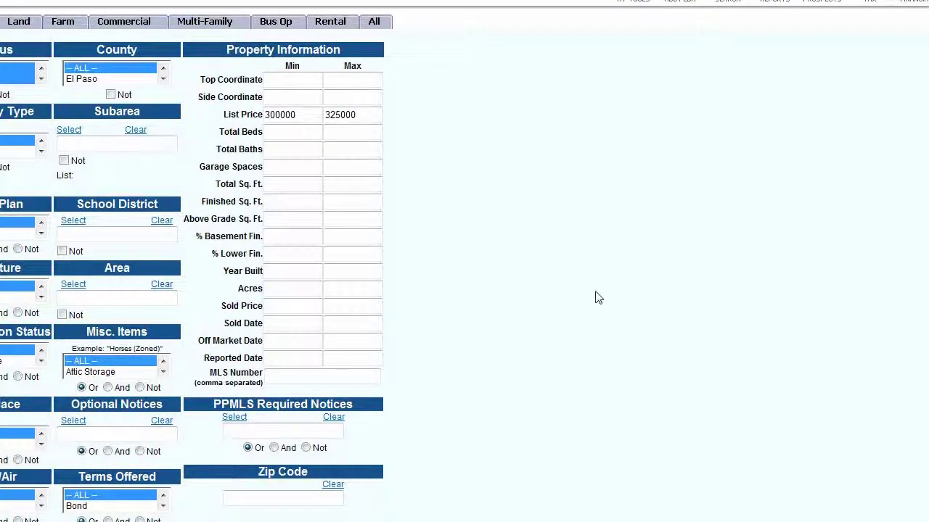
pyautogui.press('Return')
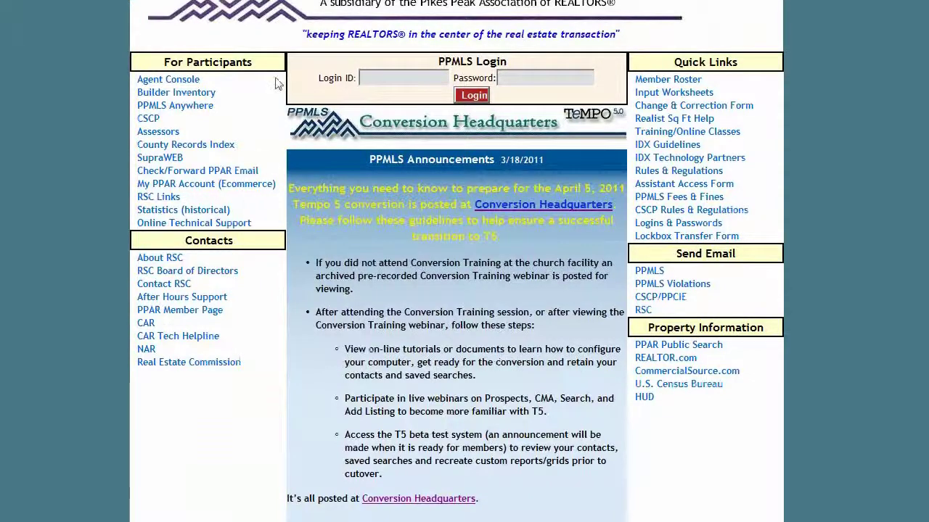
# Open the Conversion Headquarters page with the Tempo 5.0 online training tutorials and T5 webinars
pyautogui.click(425, 128)
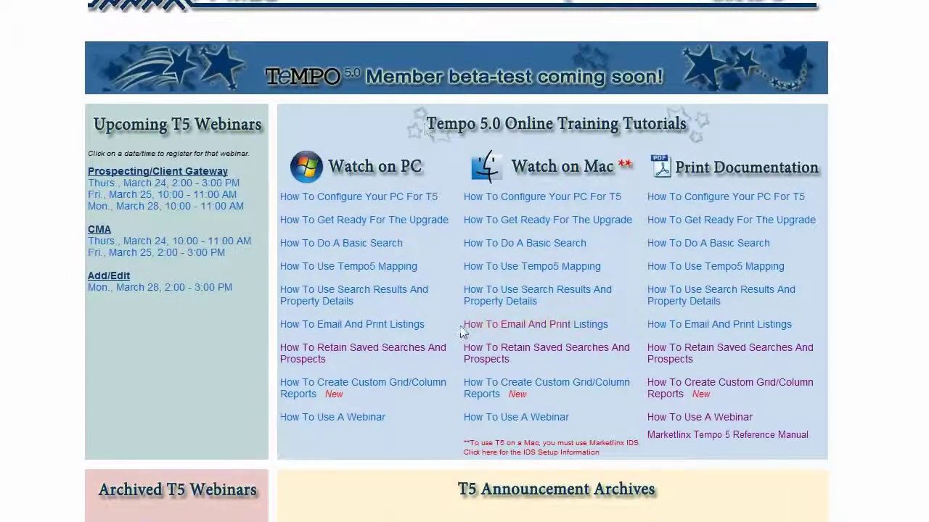